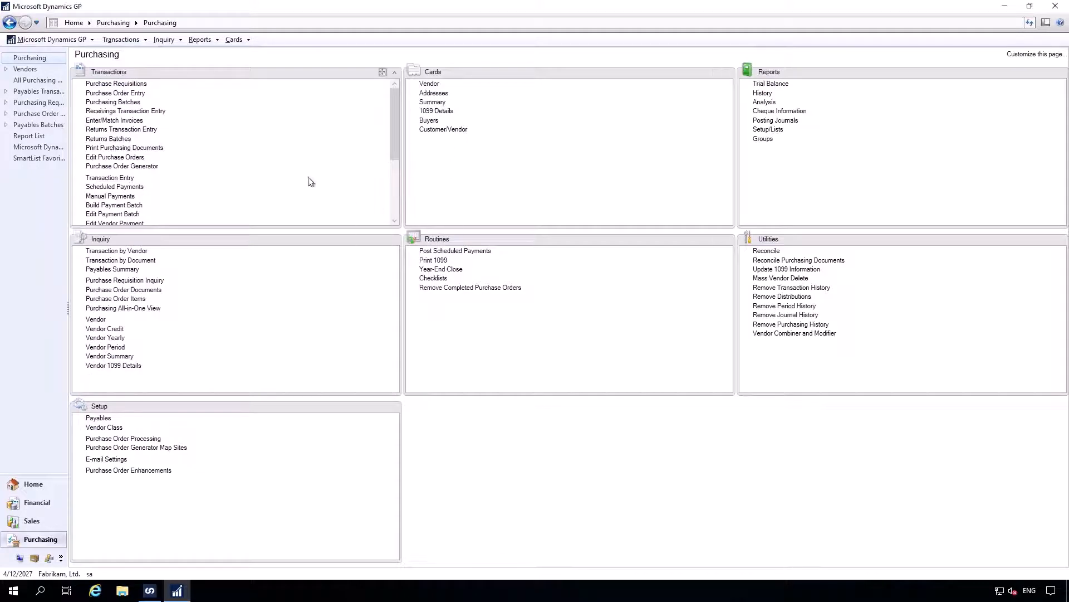
Switch to SmartConnect and review the connection settings of Demo CRM Environment - CRM032945 and Demo GP Environment.
left_click(153, 594)
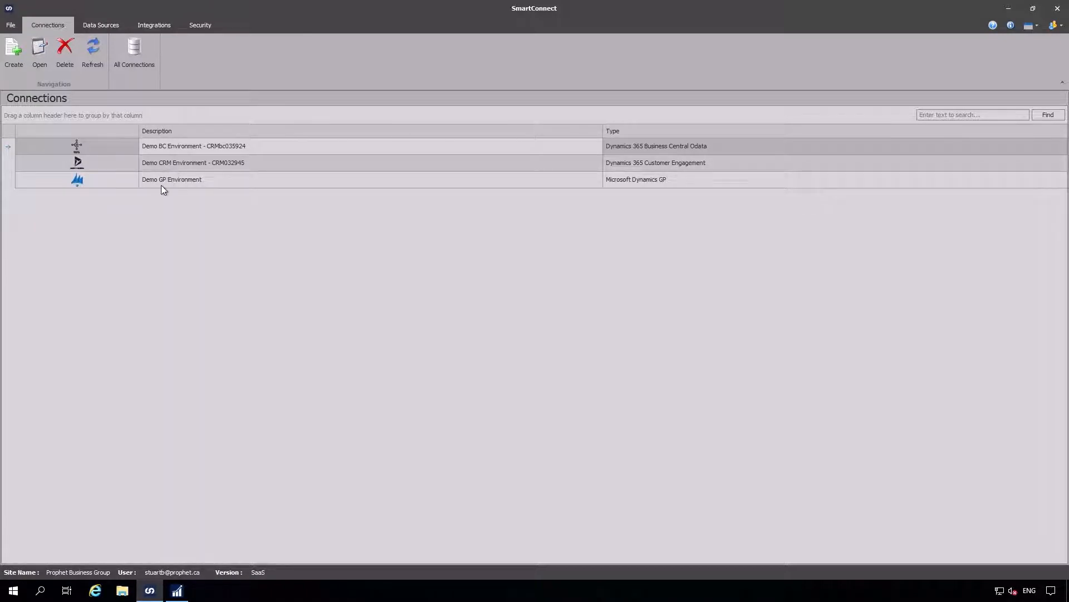
left_click(169, 163)
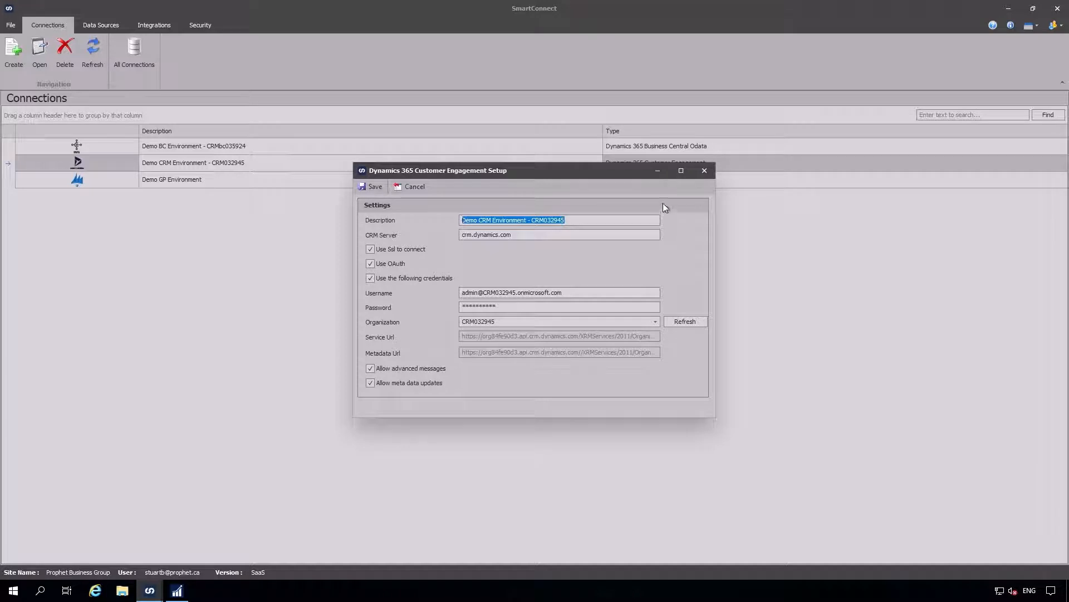
left_click(705, 172)
double_click(140, 182)
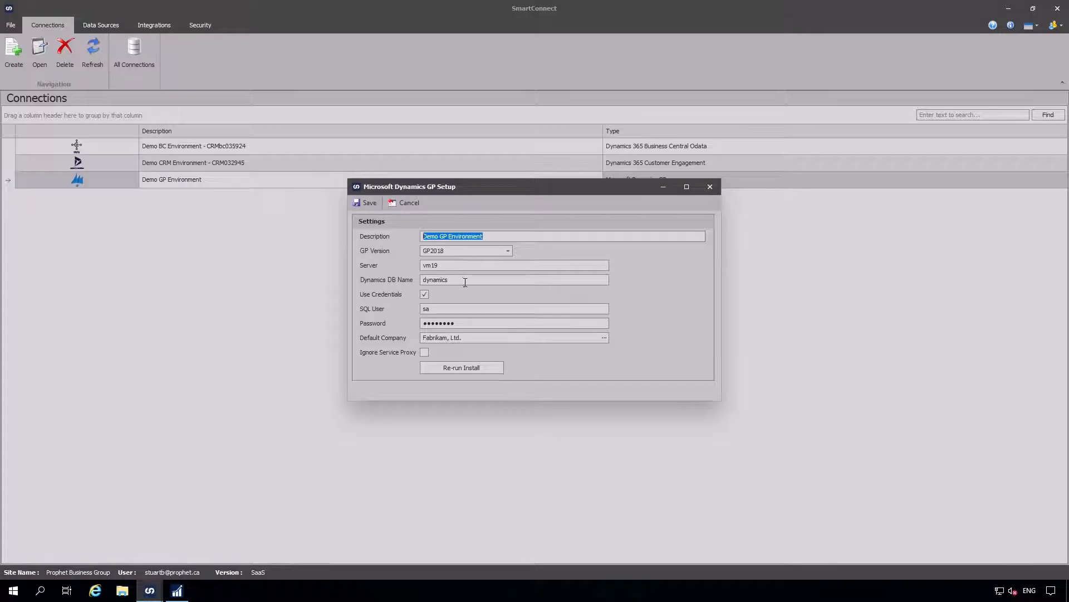
left_click(711, 187)
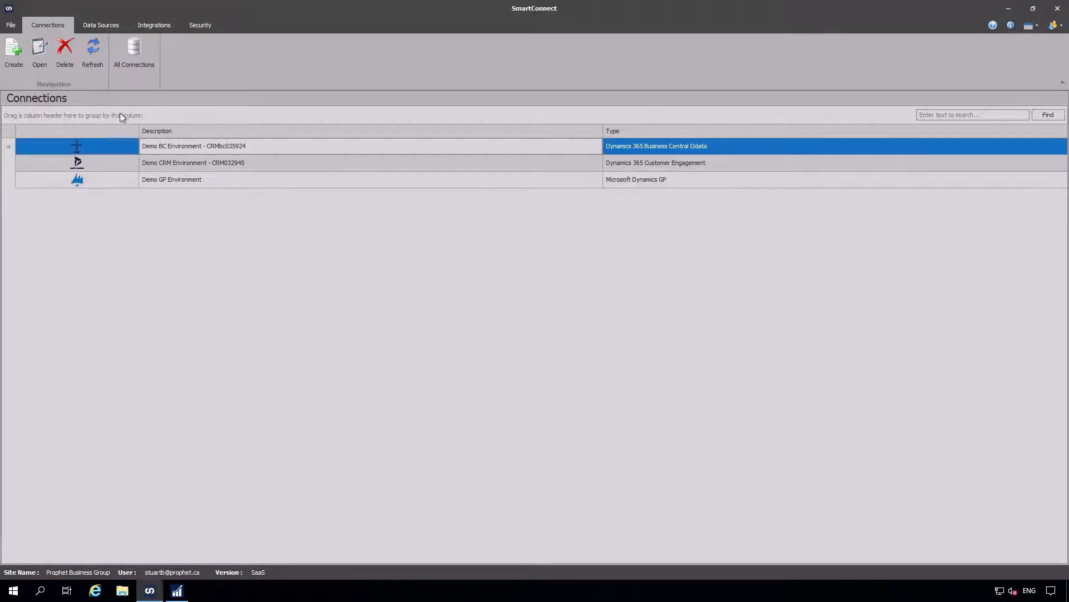
Open the Vendors data source and check which companies its company lookup offers, keeping the current selection.
left_click(105, 27)
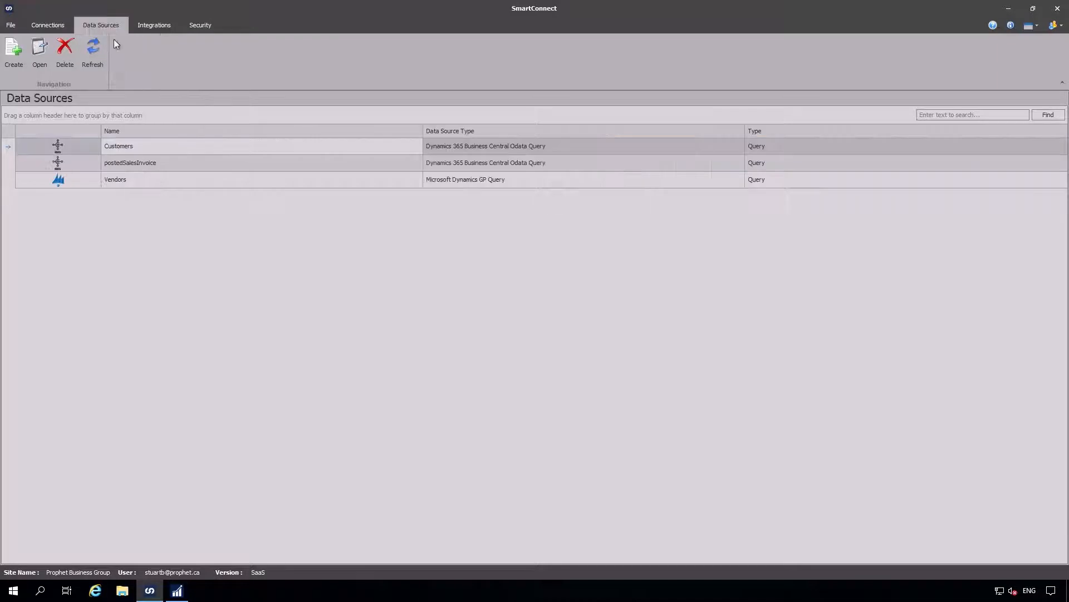
double_click(135, 179)
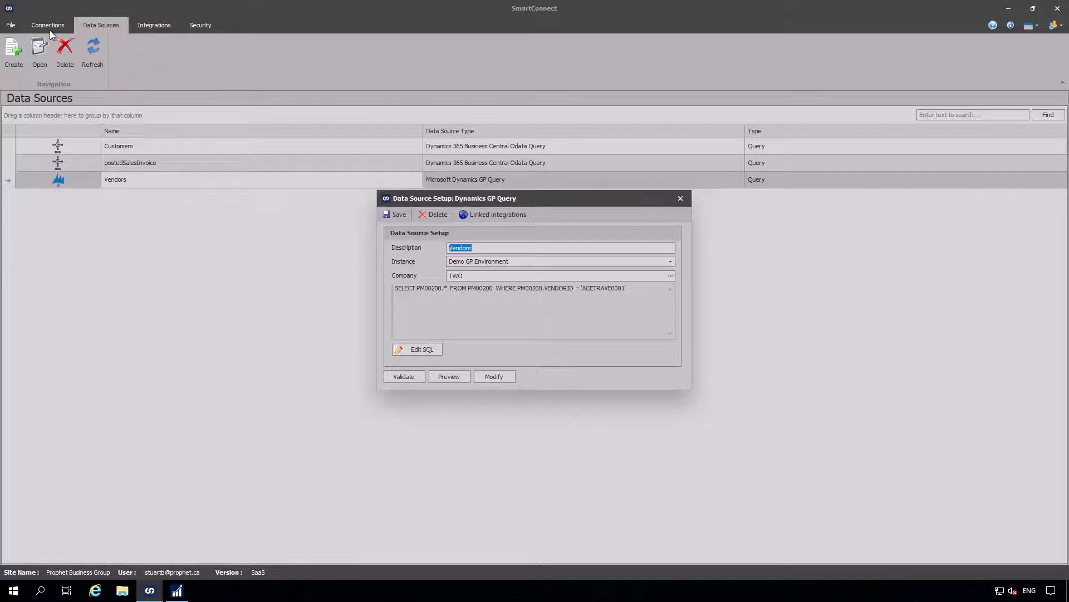
left_click(672, 277)
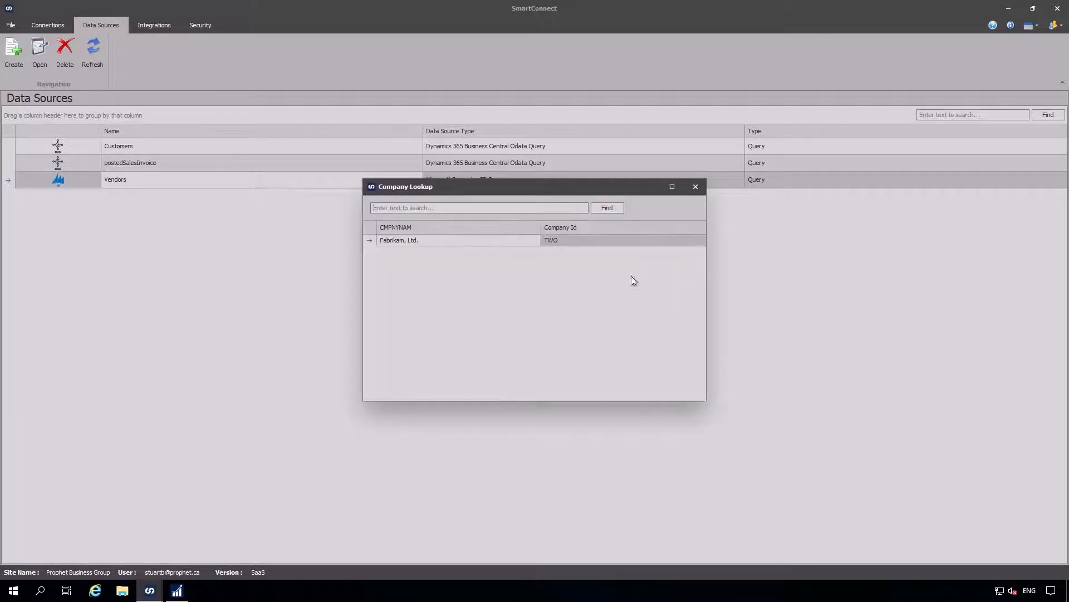
left_click(695, 187)
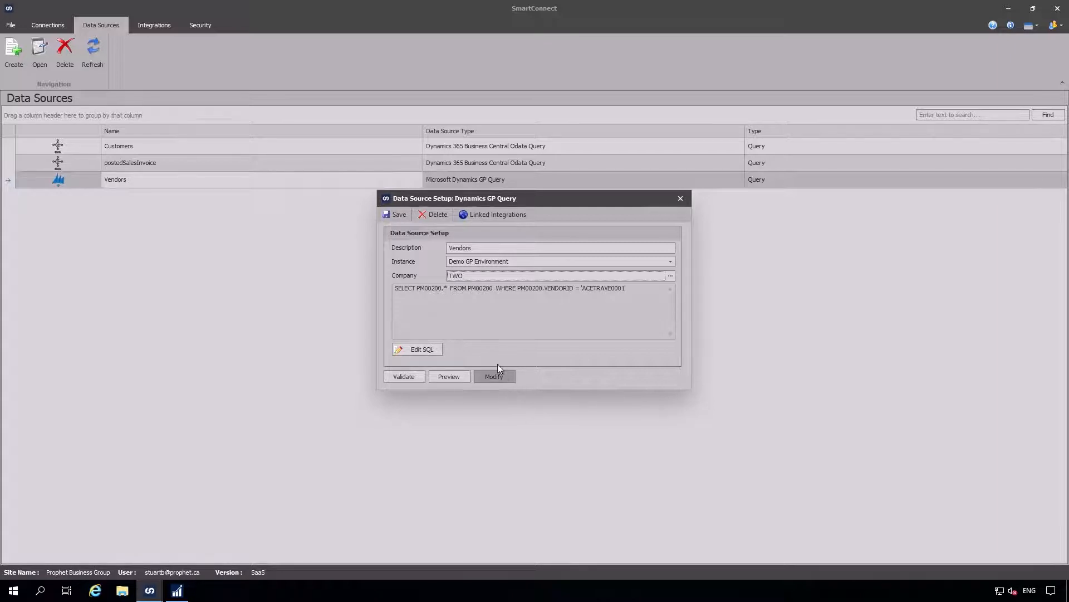
Open the Vendors query for modification and widen the PM Vendor Master File object and the Expression and Criteria columns to read them.
left_click(503, 376)
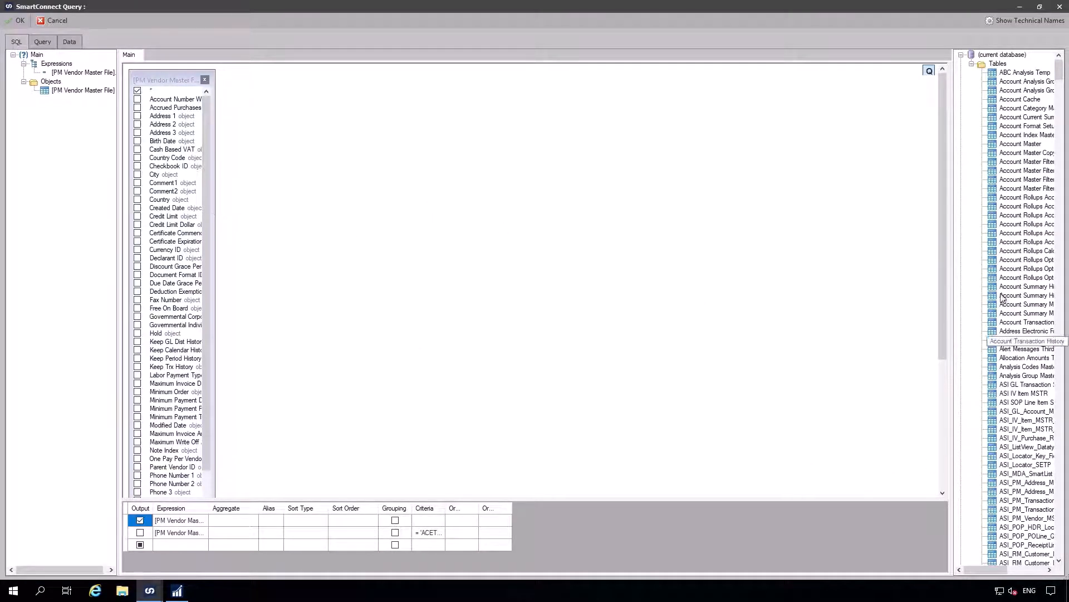
double_click(1022, 207)
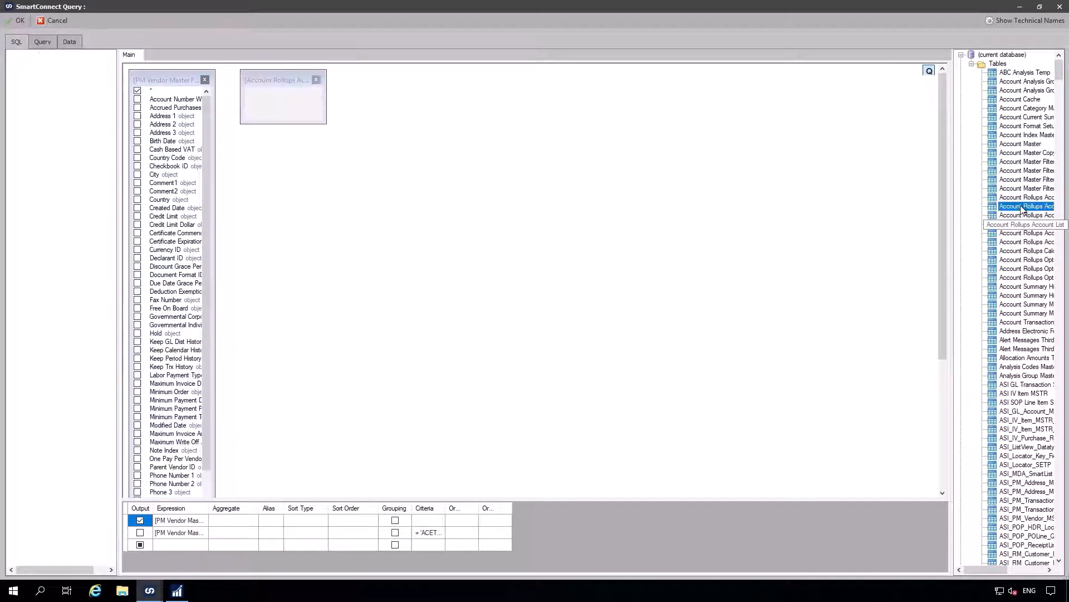
left_click(317, 79)
left_click_drag(215, 170, 297, 169)
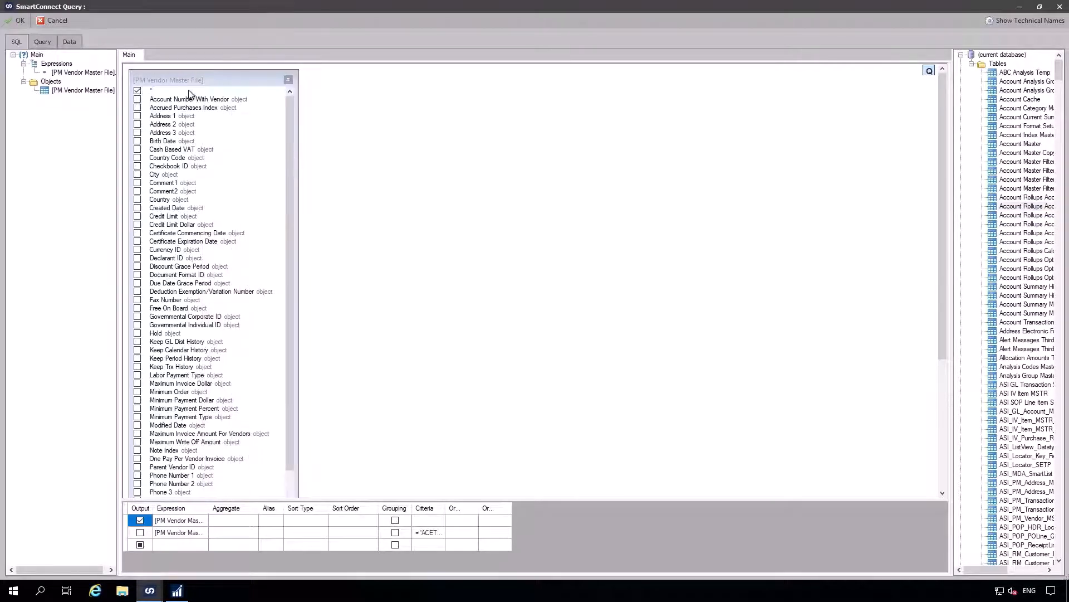
double_click(209, 507)
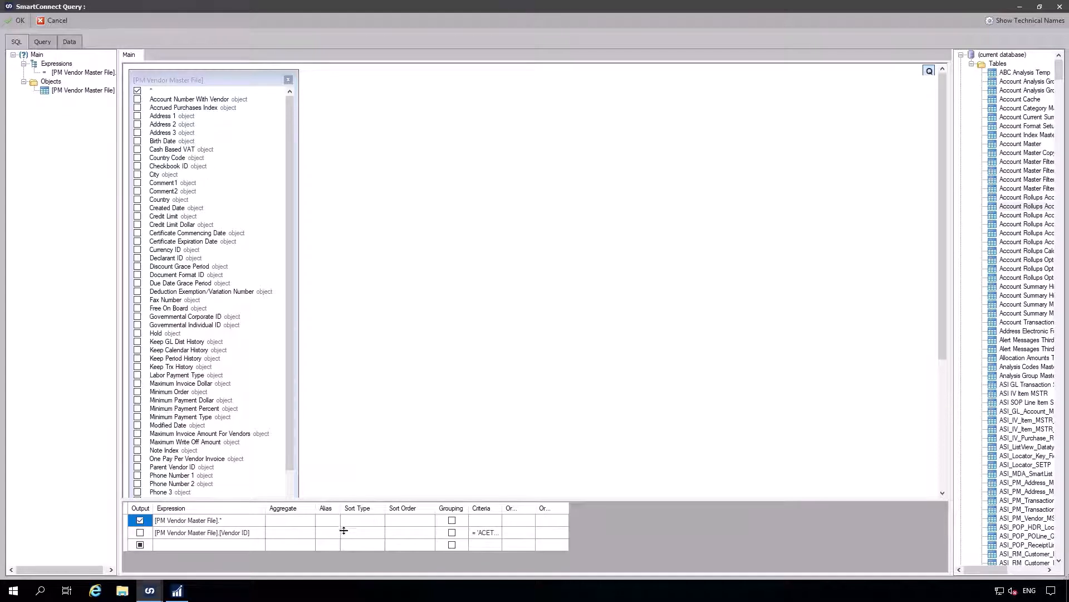
double_click(503, 507)
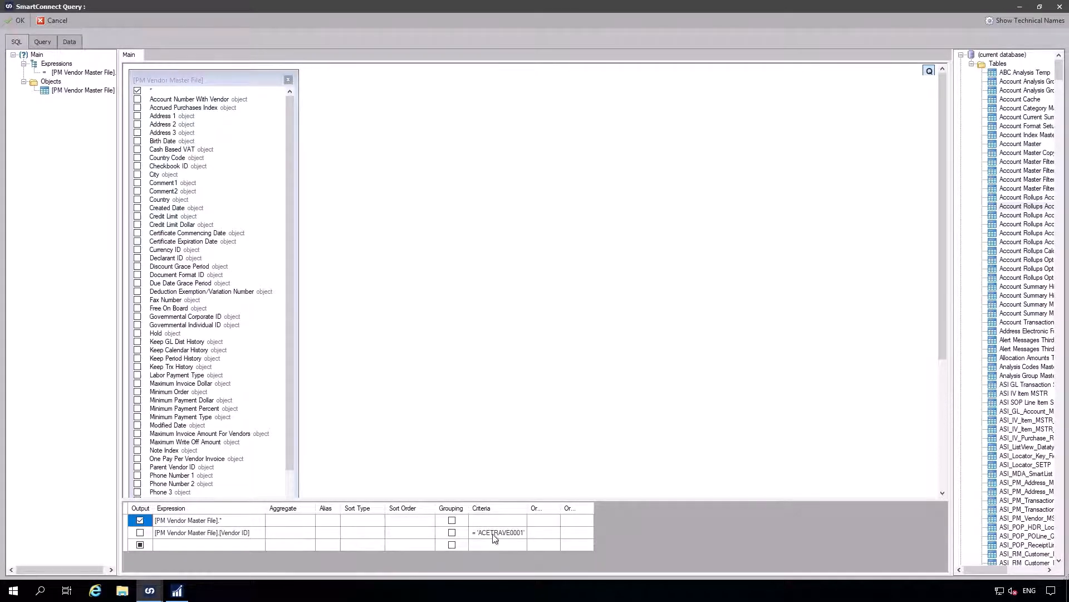
Review the Vendors query's SQL text and returned data, then close the query and data source without saving.
left_click(42, 41)
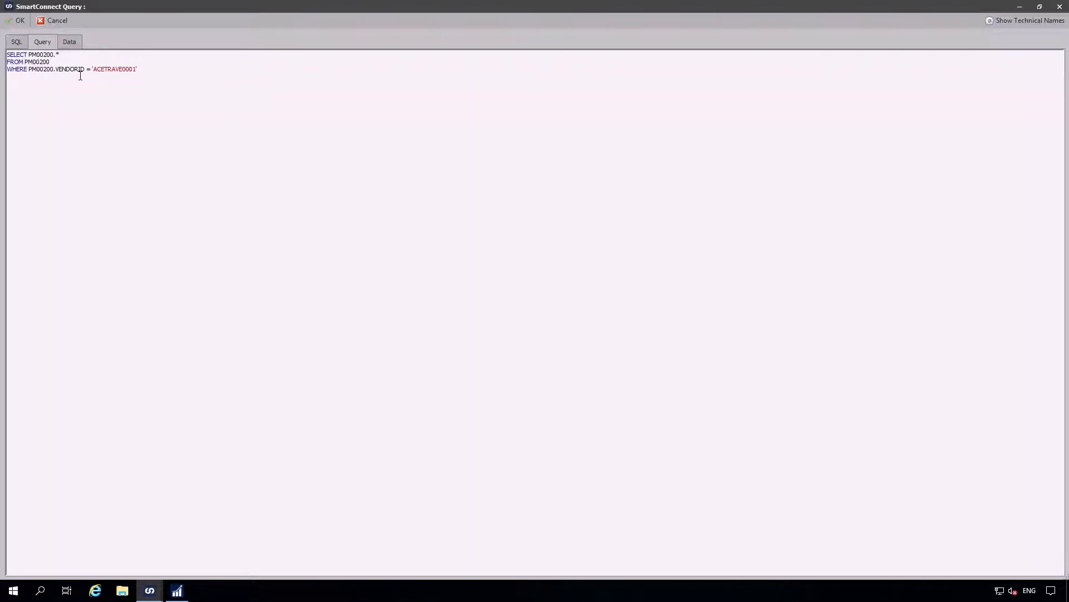
left_click(71, 42)
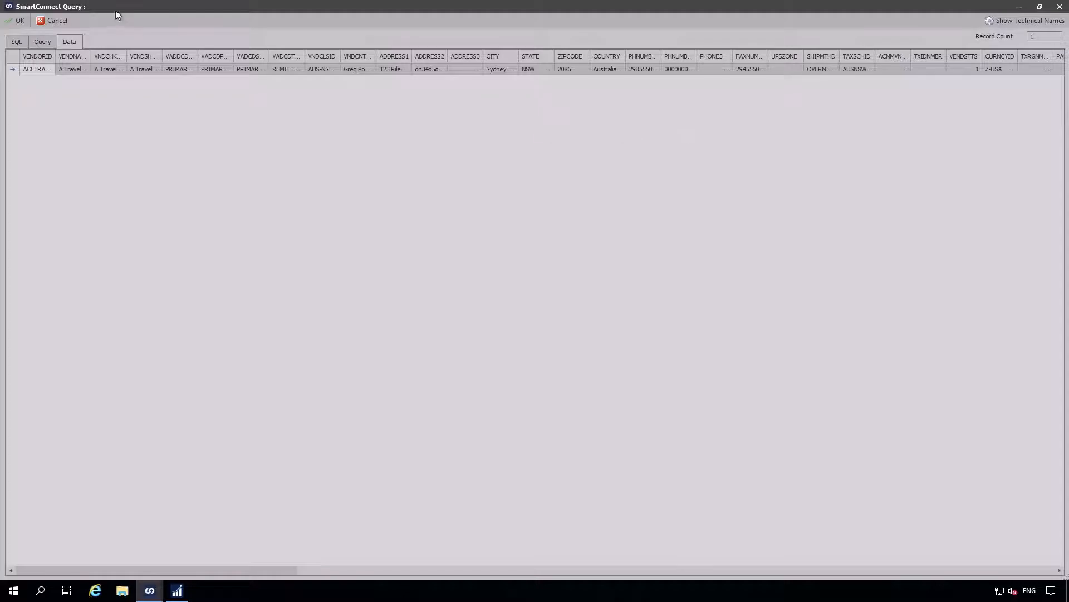
left_click(65, 21)
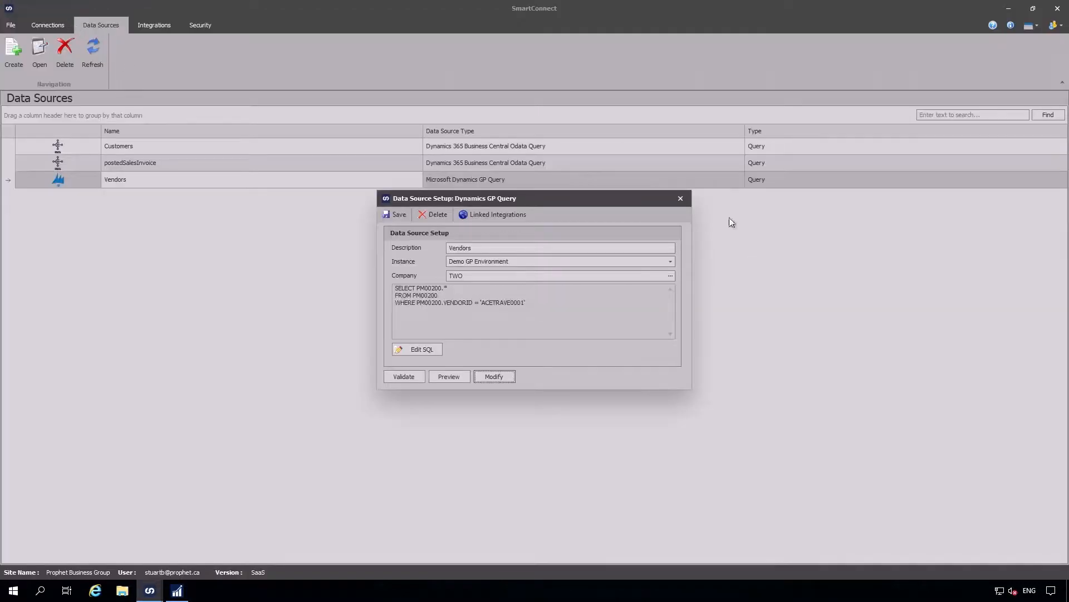
left_click(683, 195)
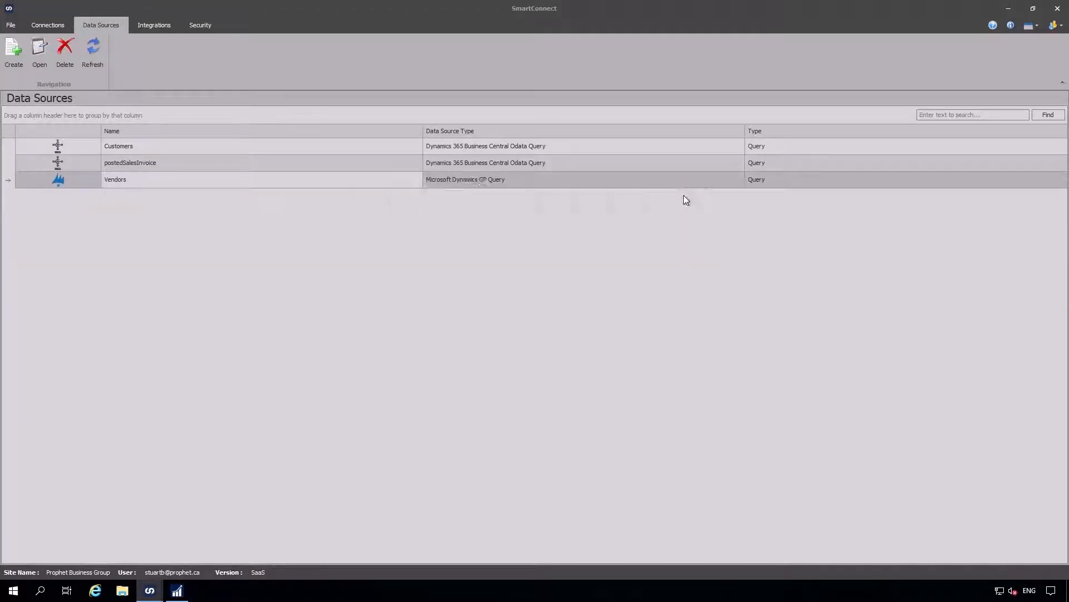
Open the VENDOR integration (GP to CRM) and preview its source data.
left_click(161, 25)
double_click(135, 167)
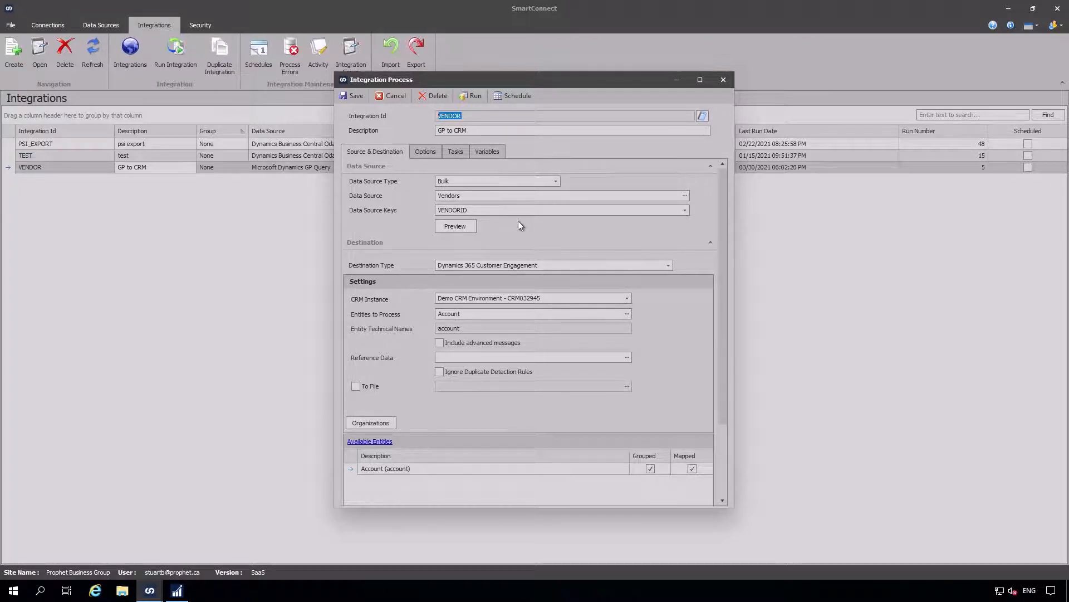
left_click(469, 225)
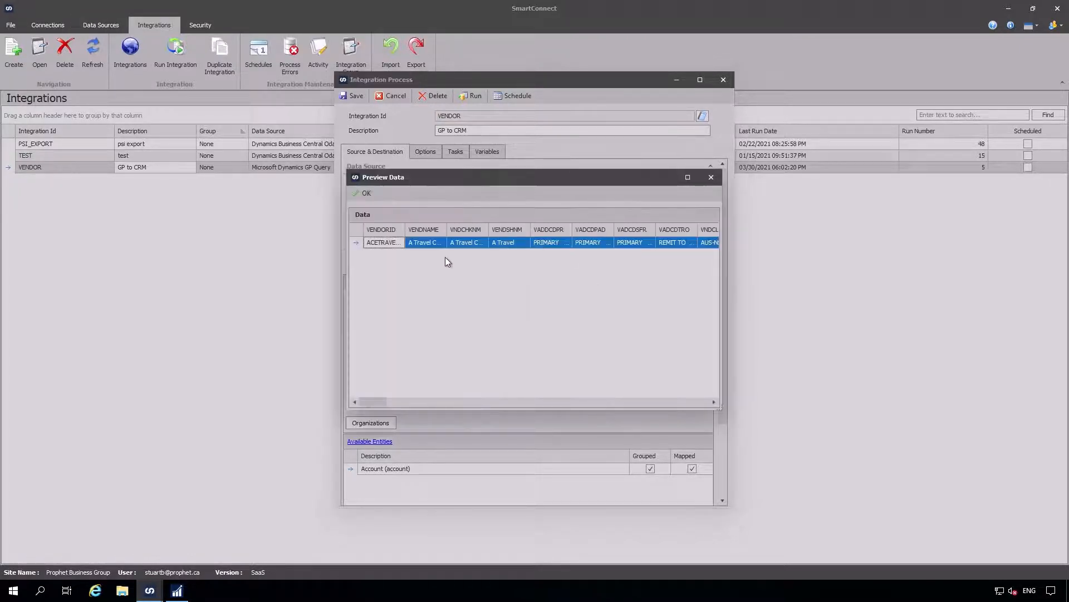
left_click(365, 193)
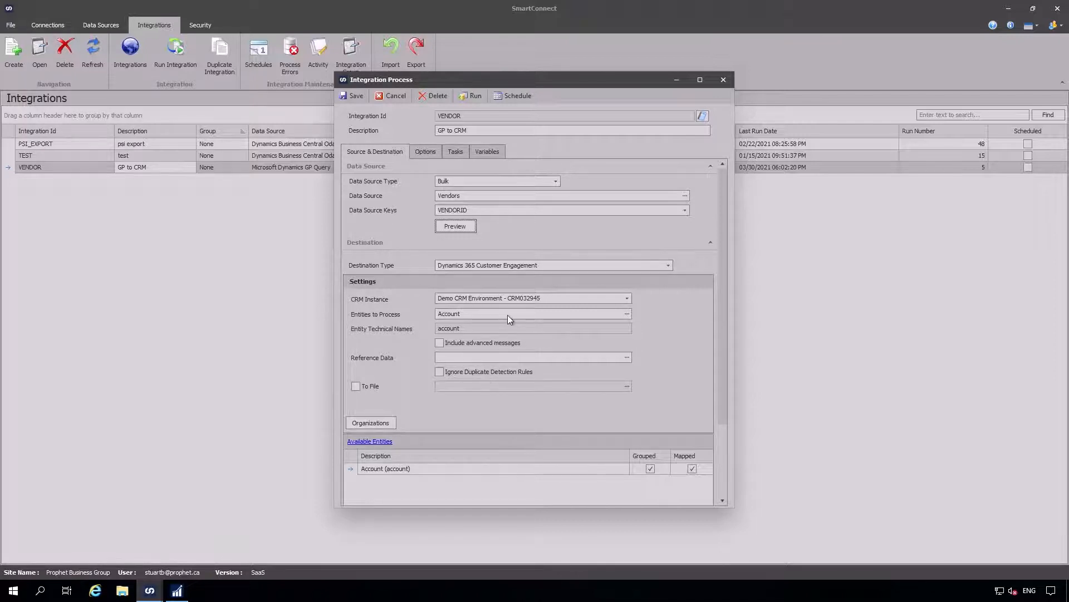
Examine the Account entity's column mapping through the Relationship Type field, preview its data, and close the mapping and integration without saving.
left_click(690, 470)
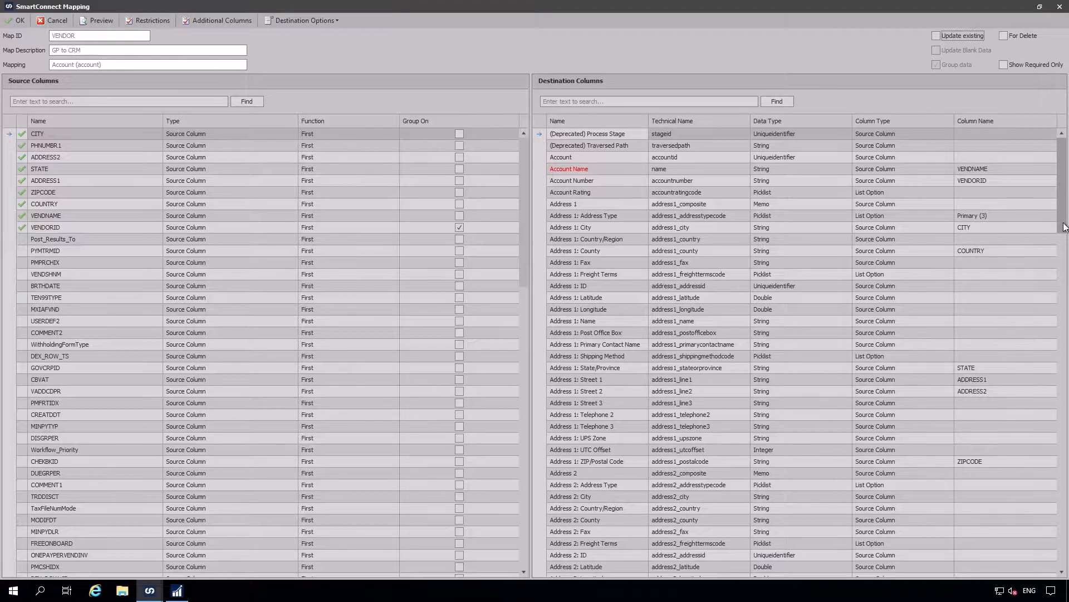
left_click_drag(1064, 220, 1064, 549)
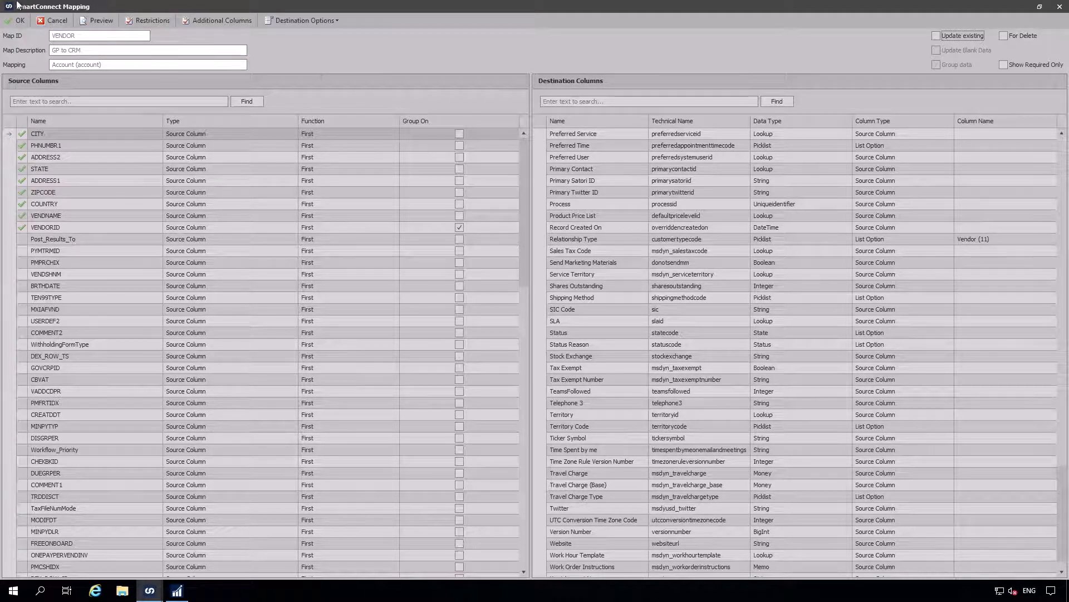
left_click(101, 21)
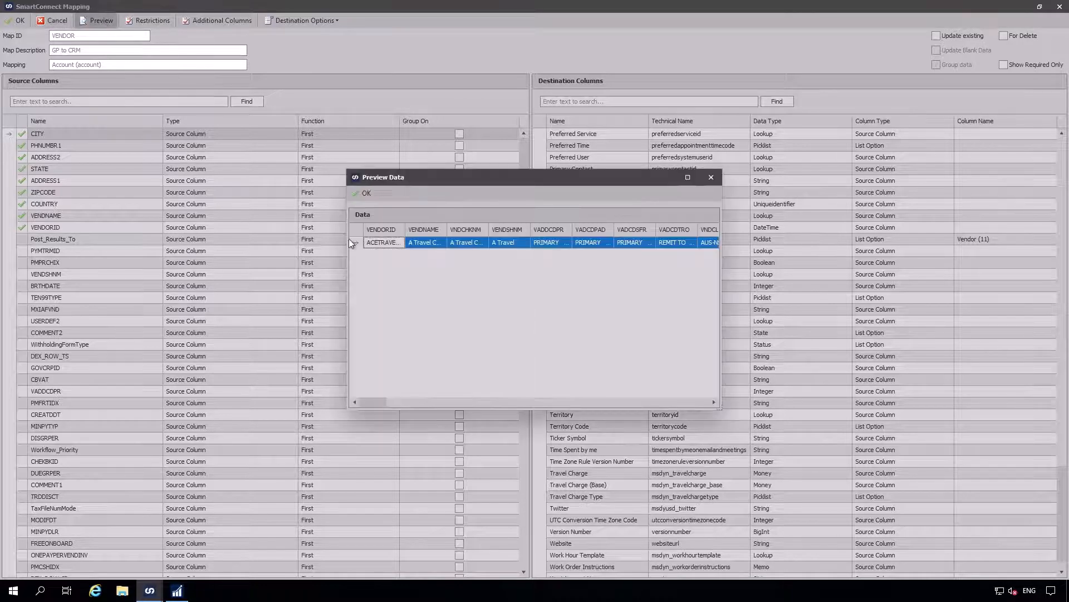
left_click(368, 194)
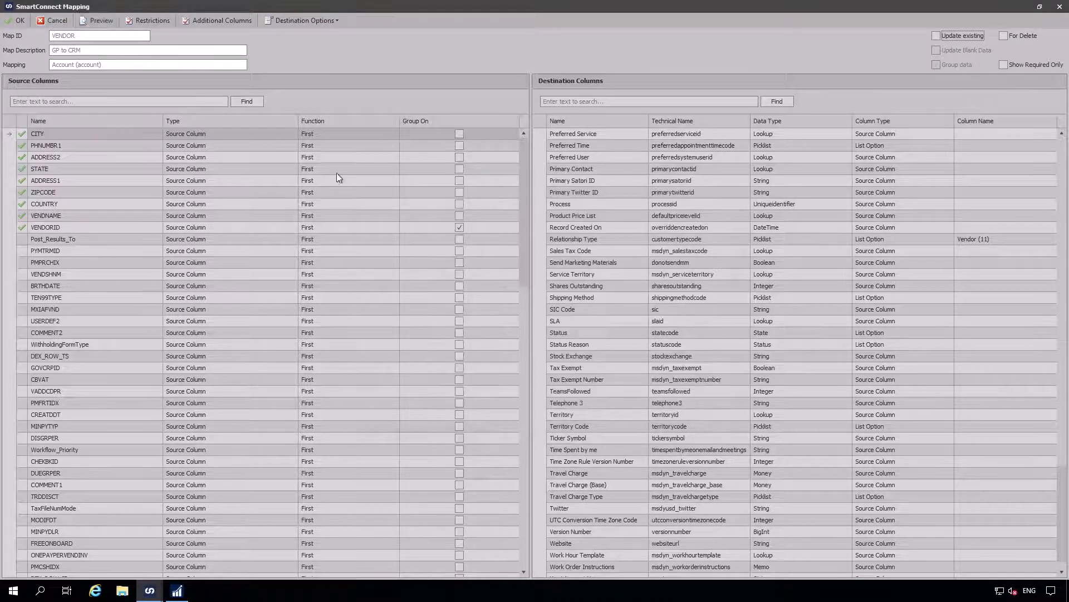
left_click(67, 20)
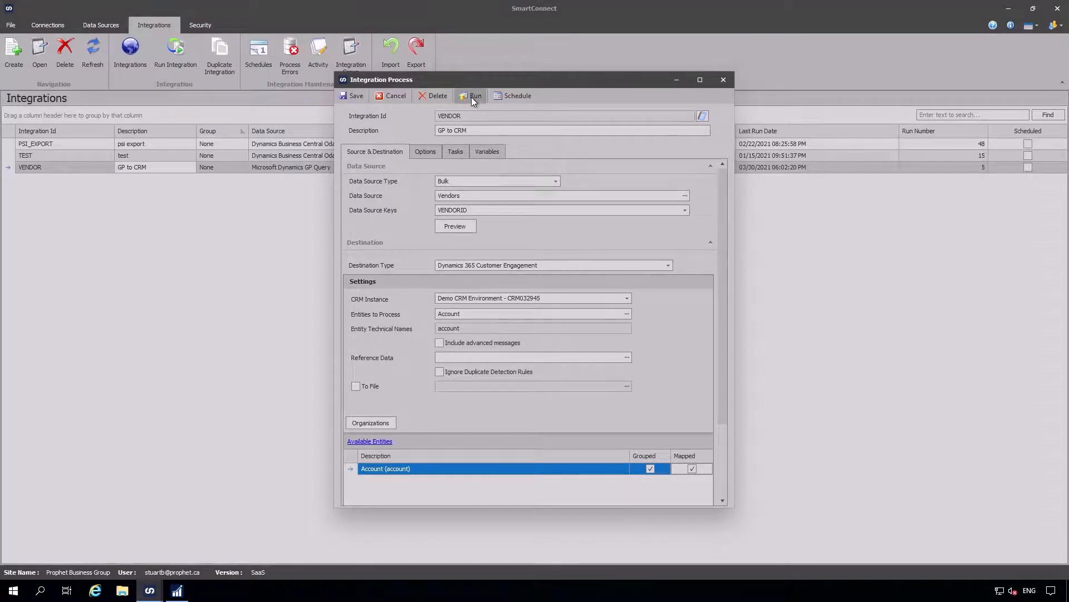
left_click(726, 80)
Run the VENDOR integration and close its progress report.
left_click(177, 55)
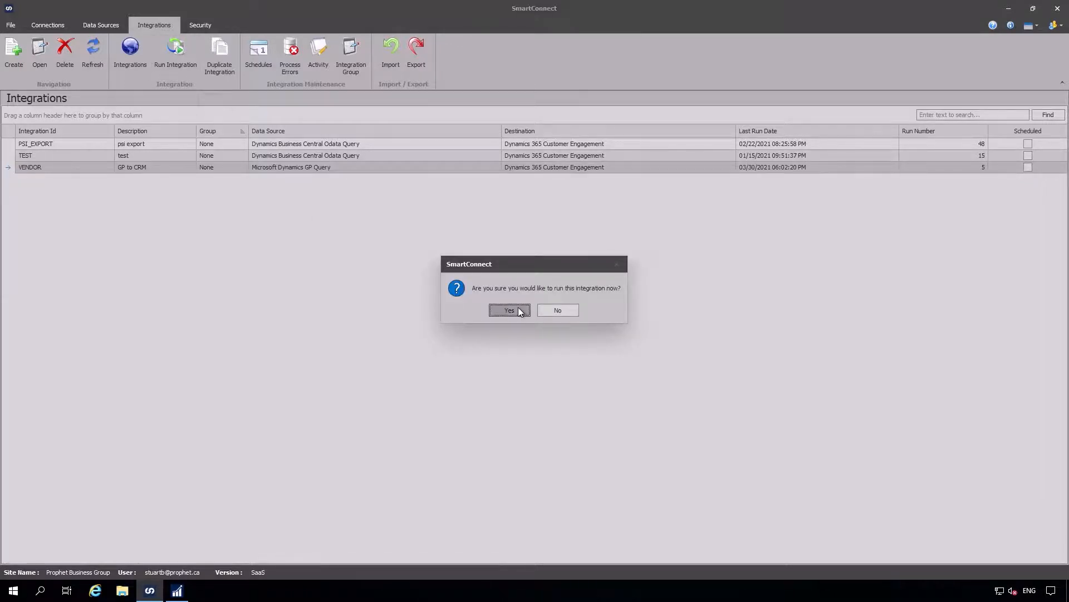
left_click(510, 310)
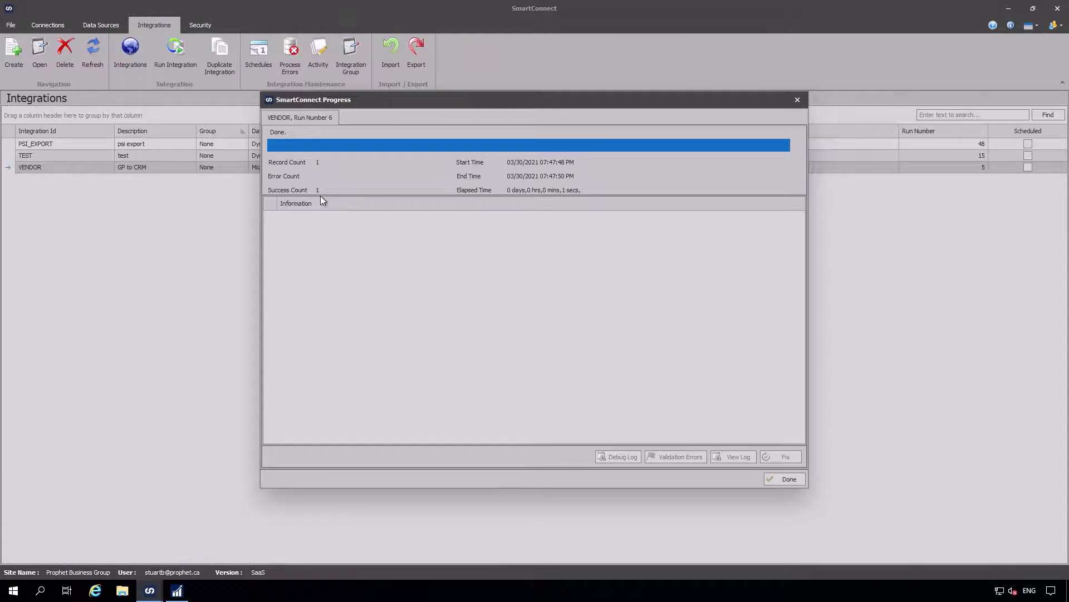
left_click(780, 481)
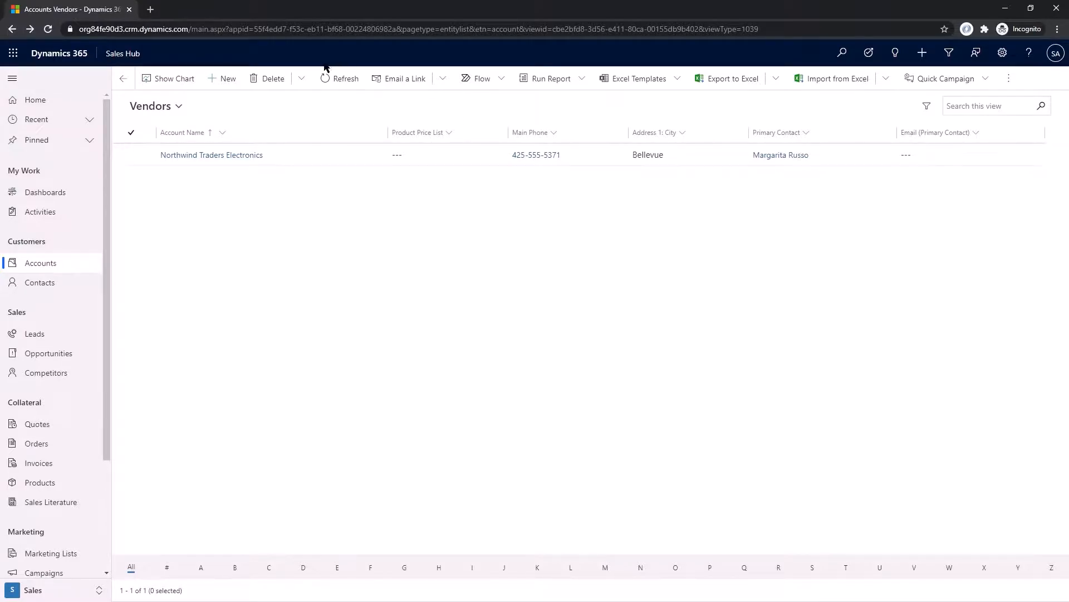
Refresh the Vendors view in Dynamics 365 Sales Hub and open the A Travel Company account to check its relationship type and address.
left_click(337, 78)
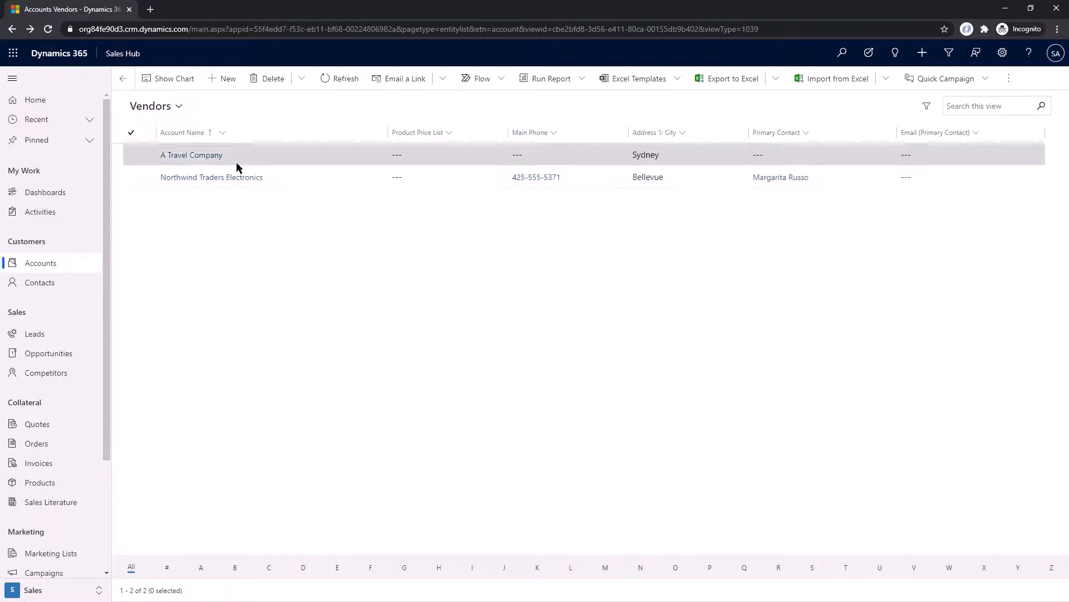
left_click(197, 155)
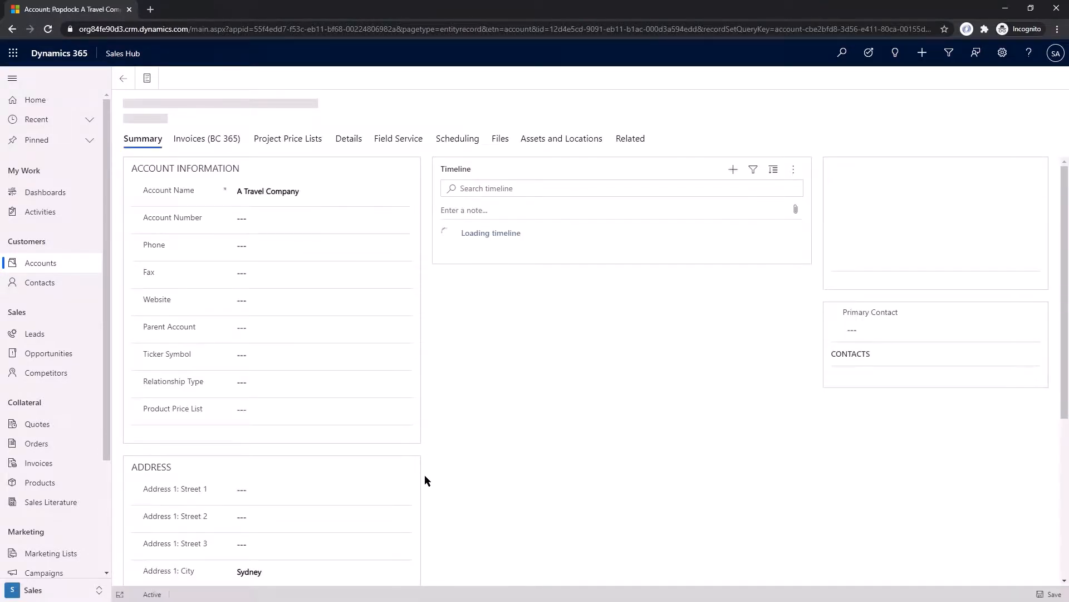
scroll(341, 389, "down", 3)
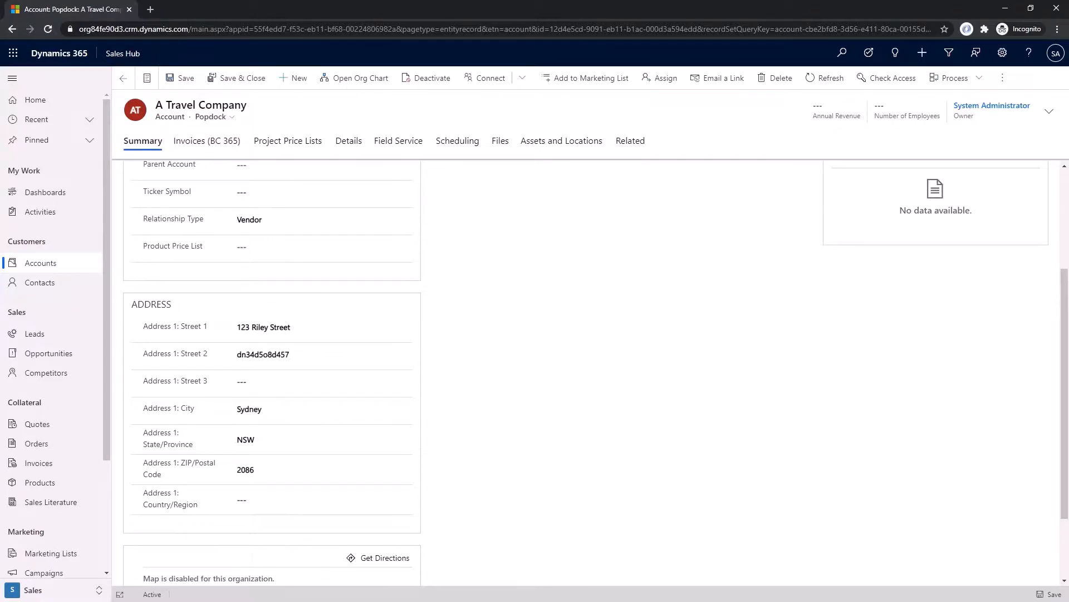
key("alt+Tab")
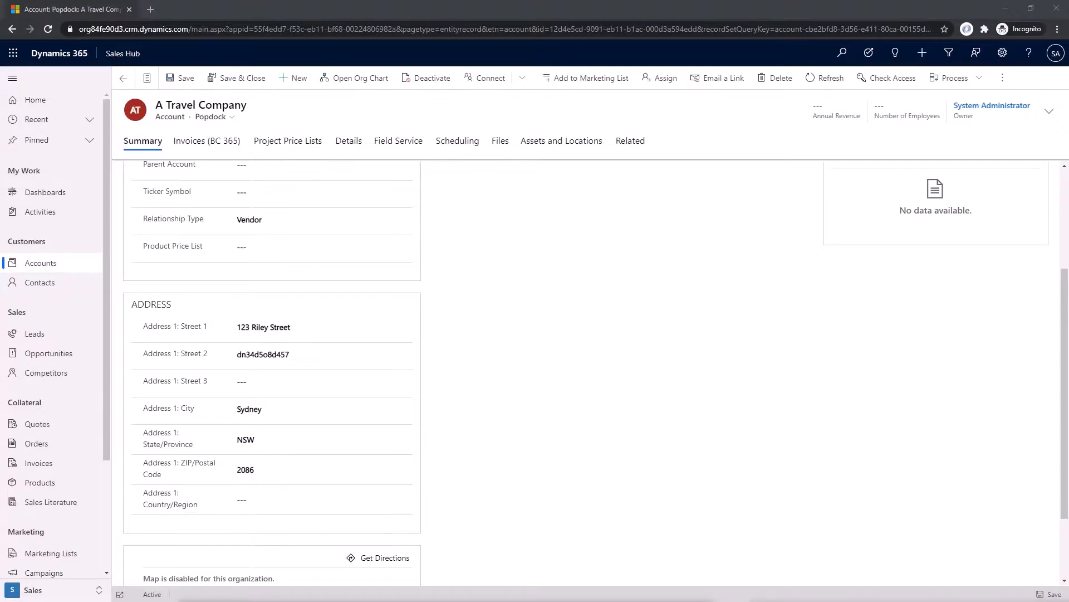